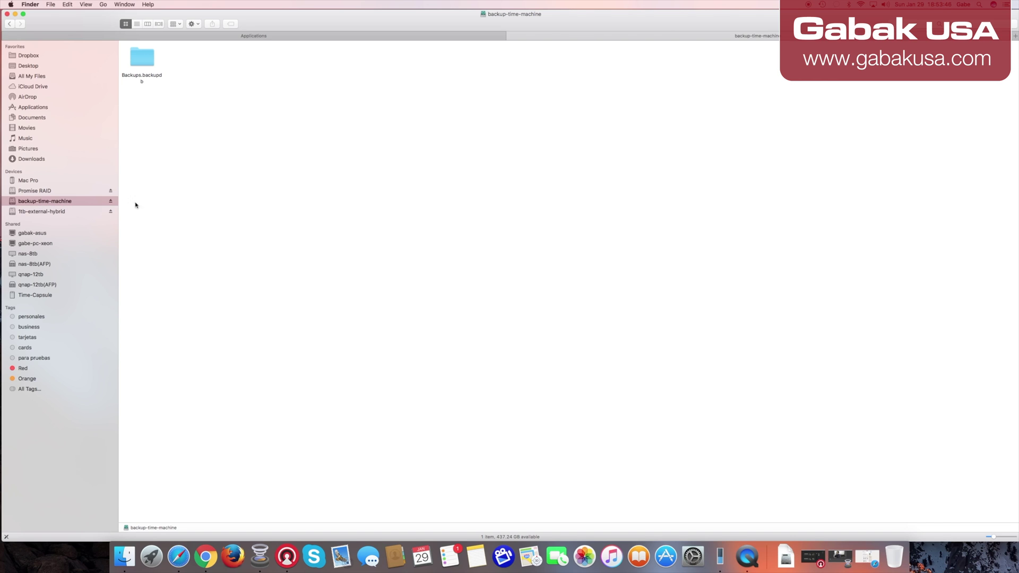
{"action": "double_click", "coordinate": [142, 68]}
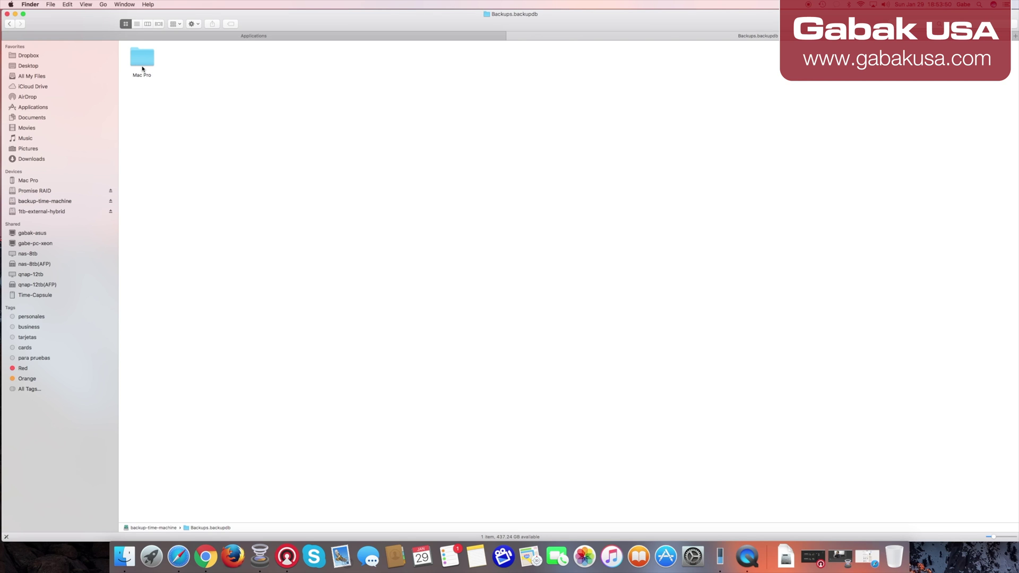
{"action": "double_click", "coordinate": [142, 64]}
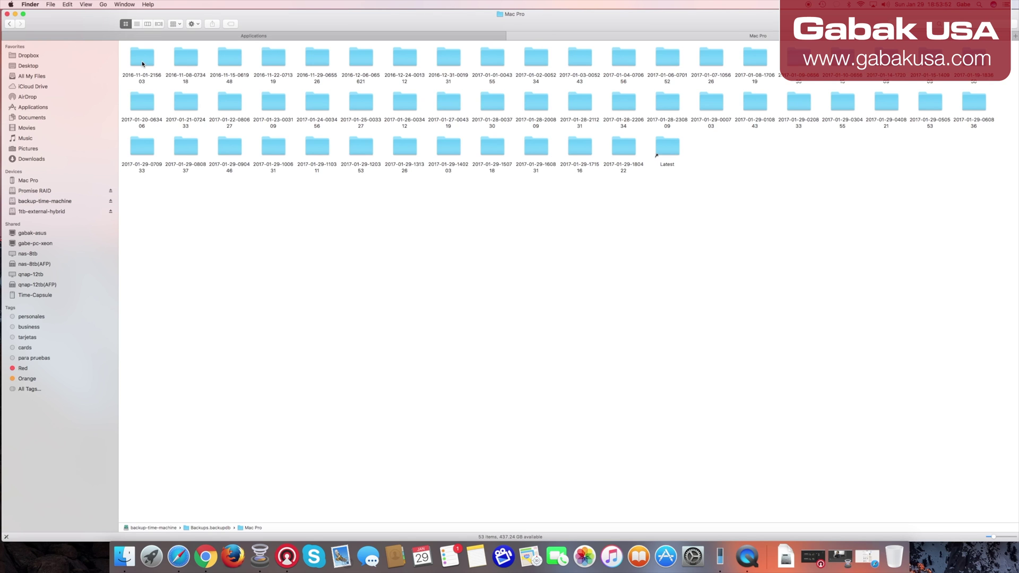
{"action": "left_click", "coordinate": [136, 24]}
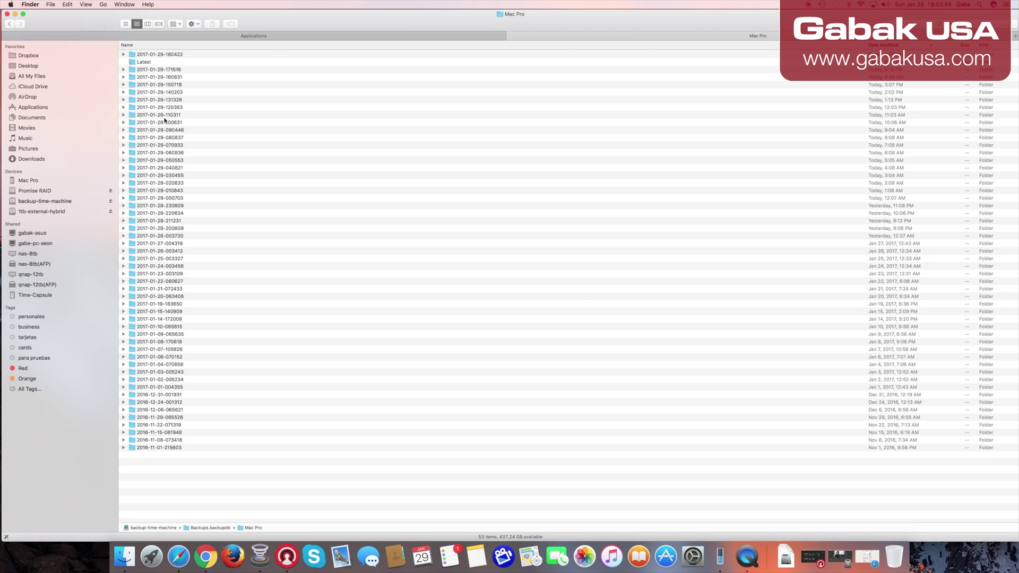
{"action": "left_click", "coordinate": [163, 238]}
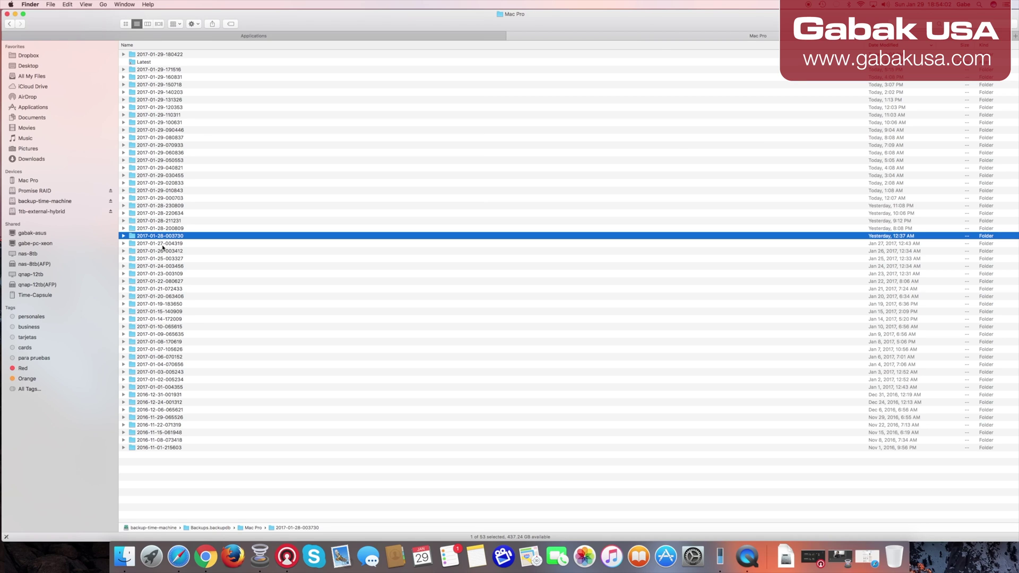
{"action": "left_click", "coordinate": [163, 246]}
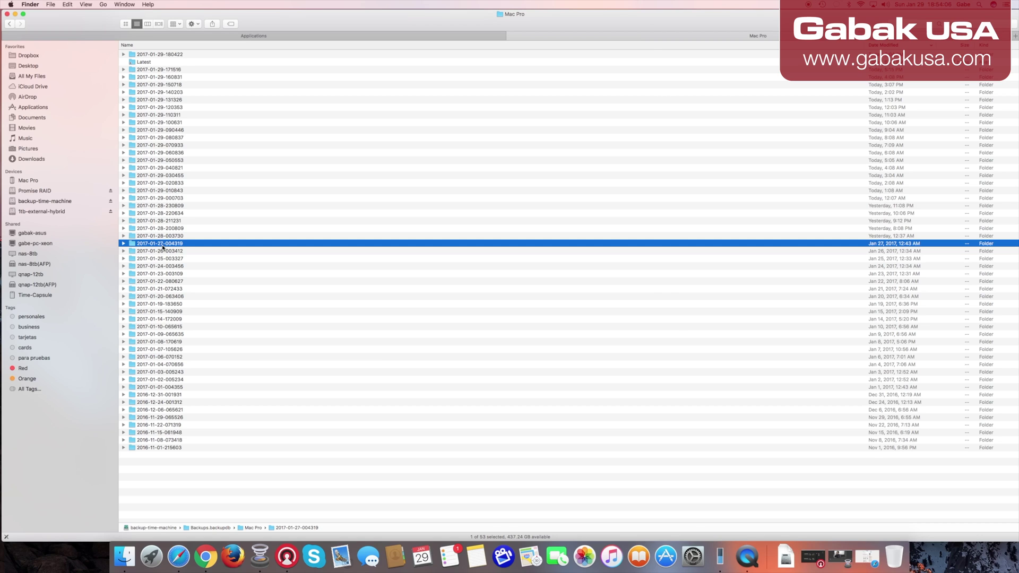
{"action": "double_click", "coordinate": [163, 246]}
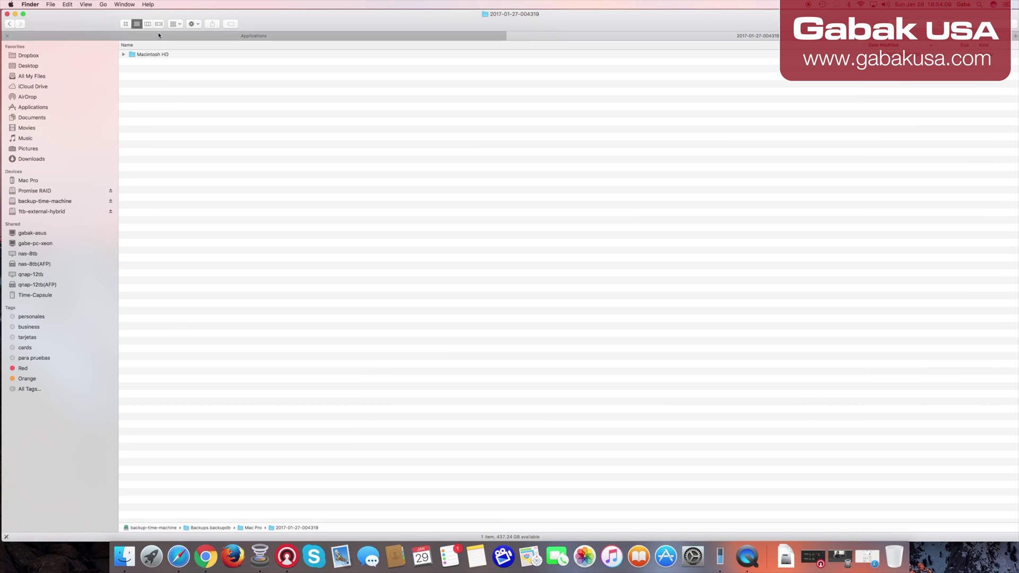
{"action": "double_click", "coordinate": [157, 57]}
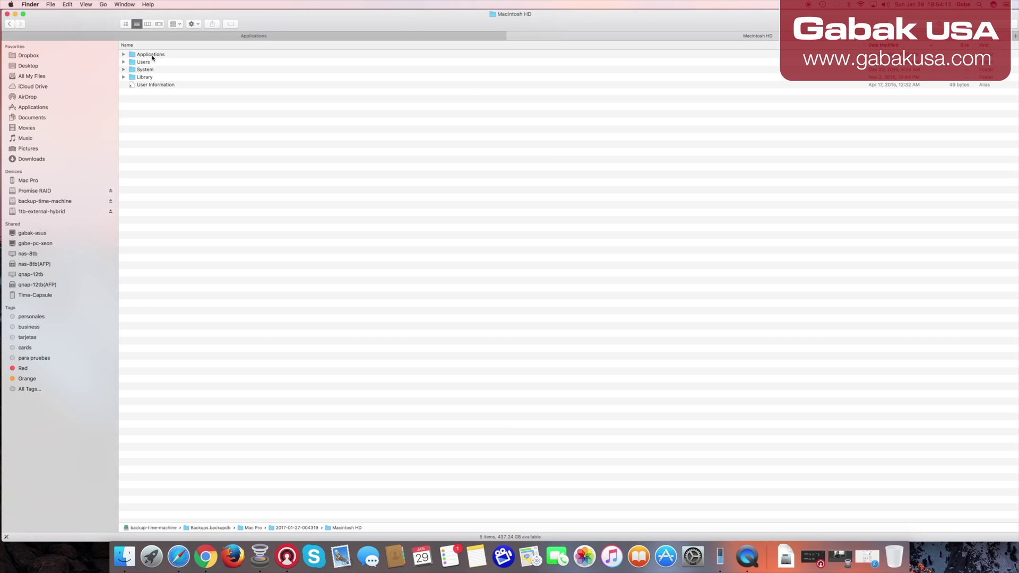
Open the backup's Applications folder and sort its 109 items by name
{"action": "double_click", "coordinate": [151, 55]}
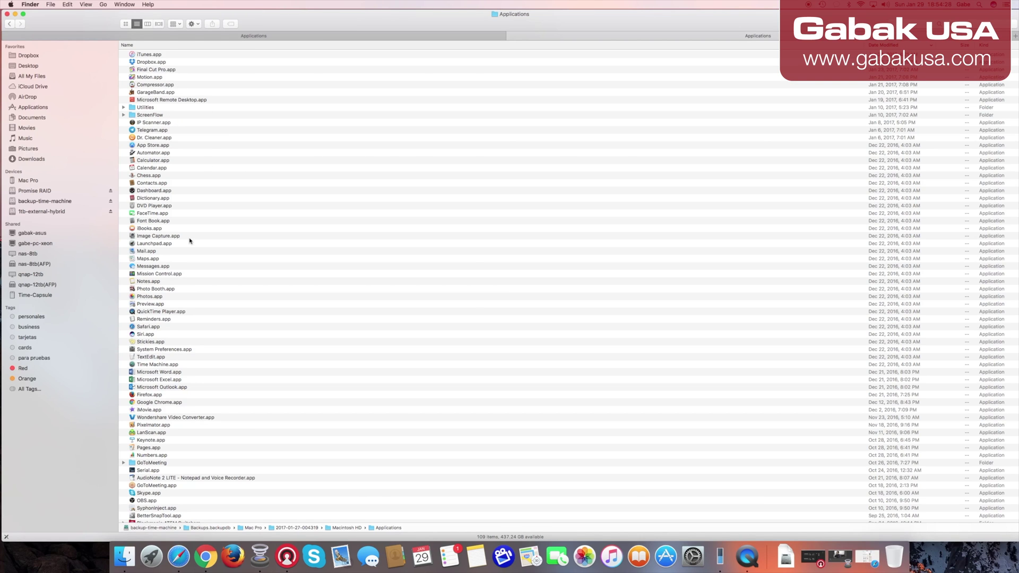
{"action": "left_click", "coordinate": [165, 46]}
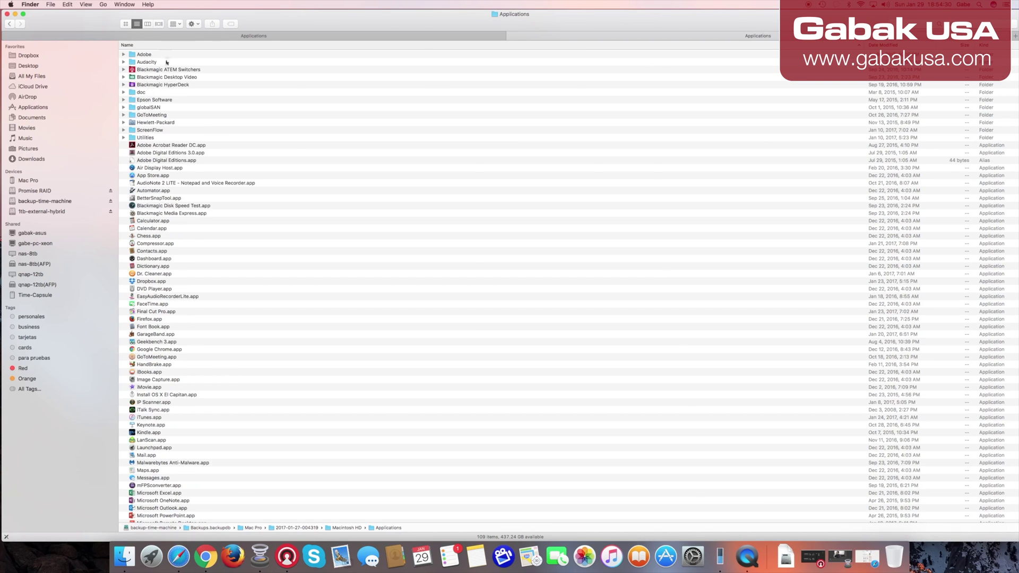
{"action": "scroll", "coordinate": [171, 208], "scroll_direction": "down", "scroll_amount": 2}
{"action": "scroll", "coordinate": [171, 208], "scroll_direction": "down", "scroll_amount": 2}
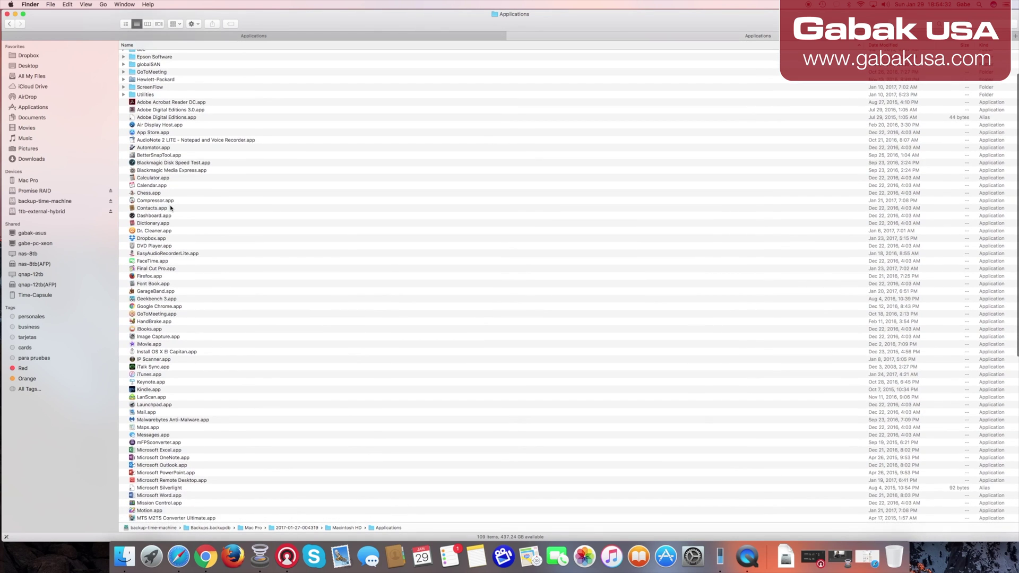
{"action": "scroll", "coordinate": [171, 208], "scroll_direction": "down", "scroll_amount": 1}
{"action": "scroll", "coordinate": [171, 208], "scroll_direction": "down", "scroll_amount": 5}
{"action": "scroll", "coordinate": [173, 228], "scroll_direction": "down", "scroll_amount": 5}
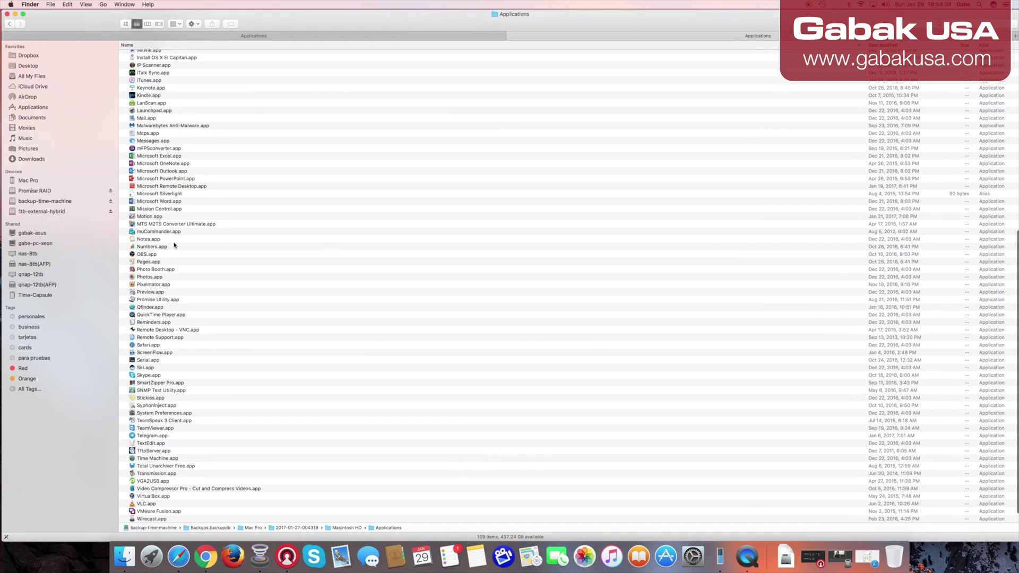
{"action": "left_click", "coordinate": [173, 285]}
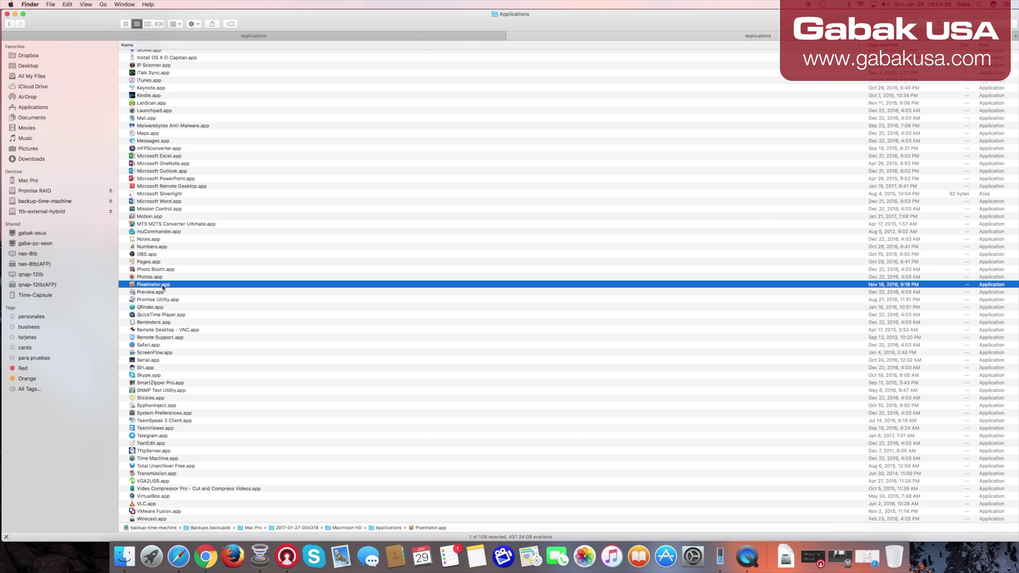
Find Final Cut Pro.app in the sorted list and bring up its actions
{"action": "scroll", "coordinate": [173, 359], "scroll_direction": "down", "scroll_amount": 2}
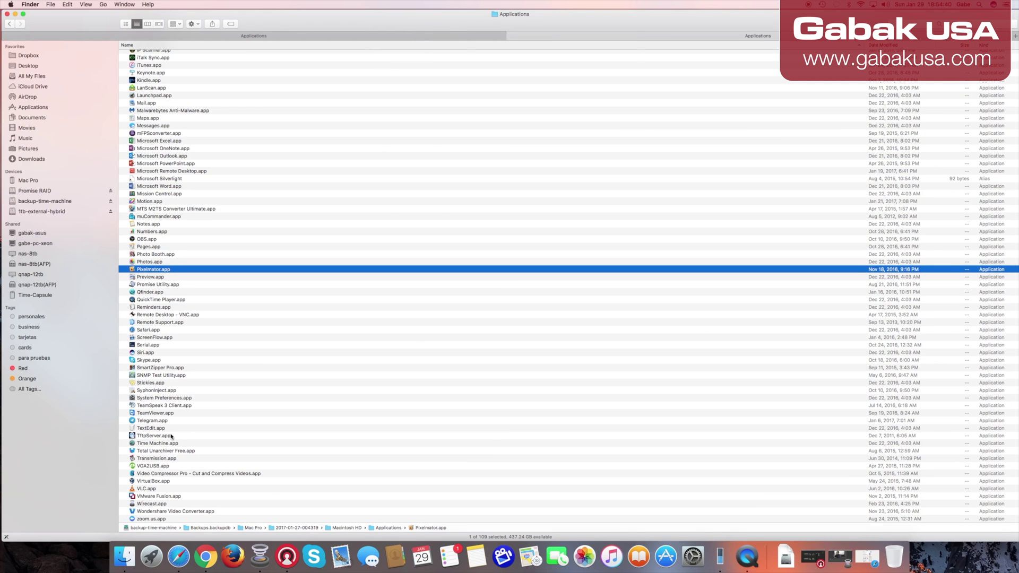
{"action": "scroll", "coordinate": [161, 298], "scroll_direction": "up", "scroll_amount": 1}
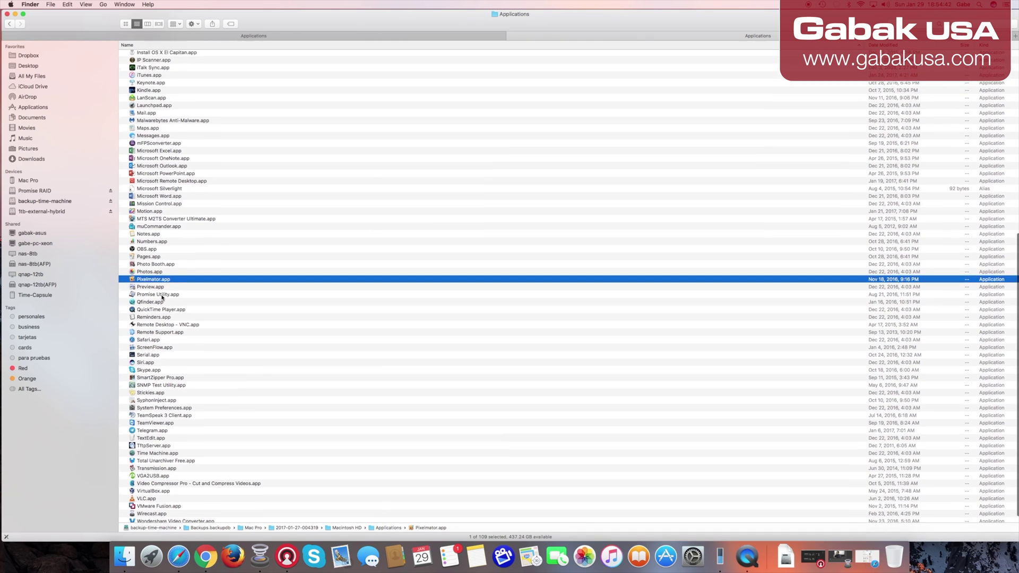
{"action": "scroll", "coordinate": [162, 298], "scroll_direction": "up", "scroll_amount": 5}
{"action": "scroll", "coordinate": [162, 297], "scroll_direction": "up", "scroll_amount": 1}
{"action": "scroll", "coordinate": [162, 298], "scroll_direction": "up", "scroll_amount": 4}
{"action": "scroll", "coordinate": [162, 297], "scroll_direction": "up", "scroll_amount": 2}
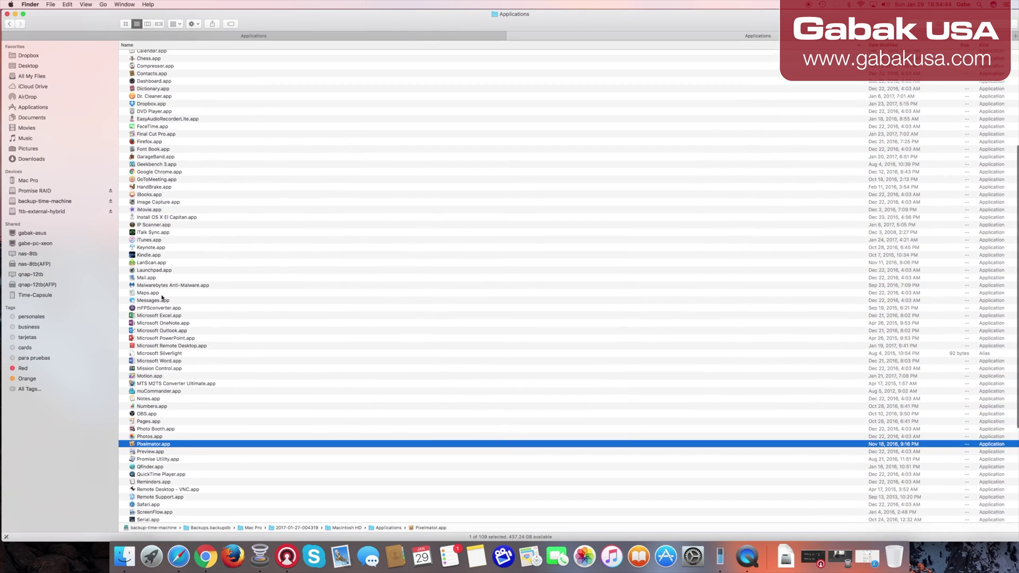
{"action": "scroll", "coordinate": [162, 298], "scroll_direction": "up", "scroll_amount": 1}
{"action": "scroll", "coordinate": [162, 298], "scroll_direction": "up", "scroll_amount": 3}
{"action": "scroll", "coordinate": [162, 298], "scroll_direction": "up", "scroll_amount": 2}
{"action": "scroll", "coordinate": [162, 298], "scroll_direction": "up", "scroll_amount": 2}
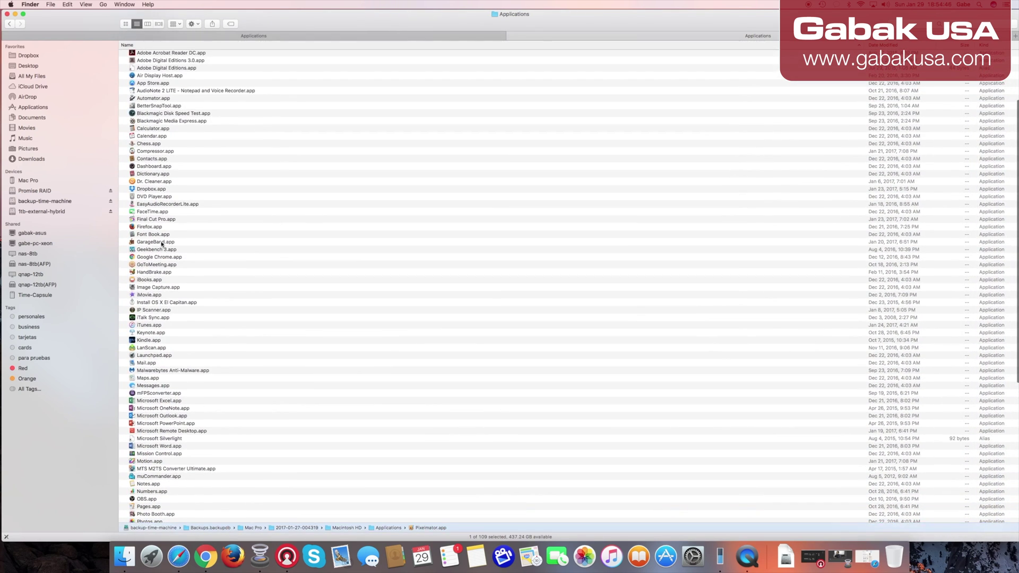
{"action": "left_click", "coordinate": [162, 220]}
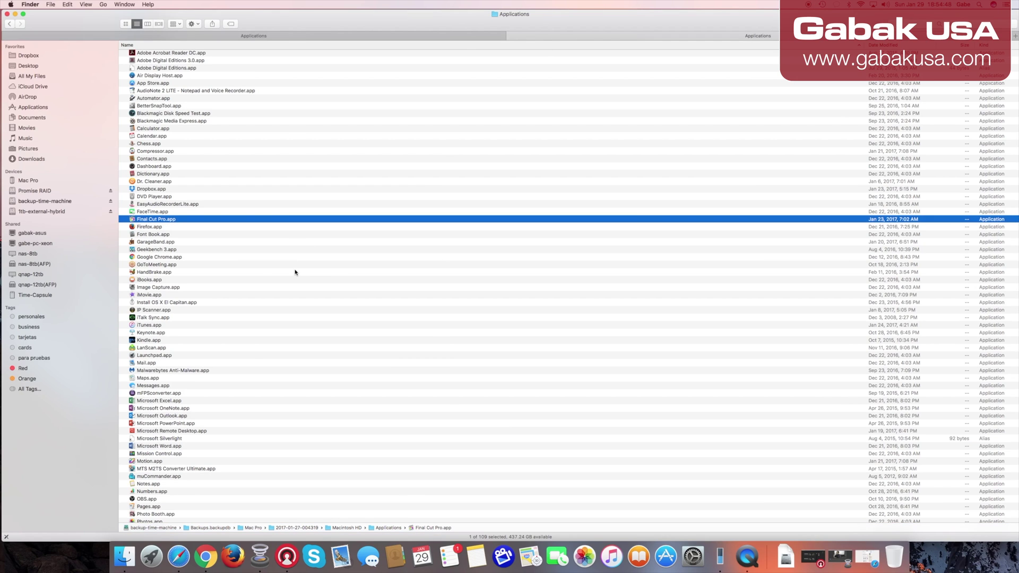
{"action": "right_click", "coordinate": [206, 219]}
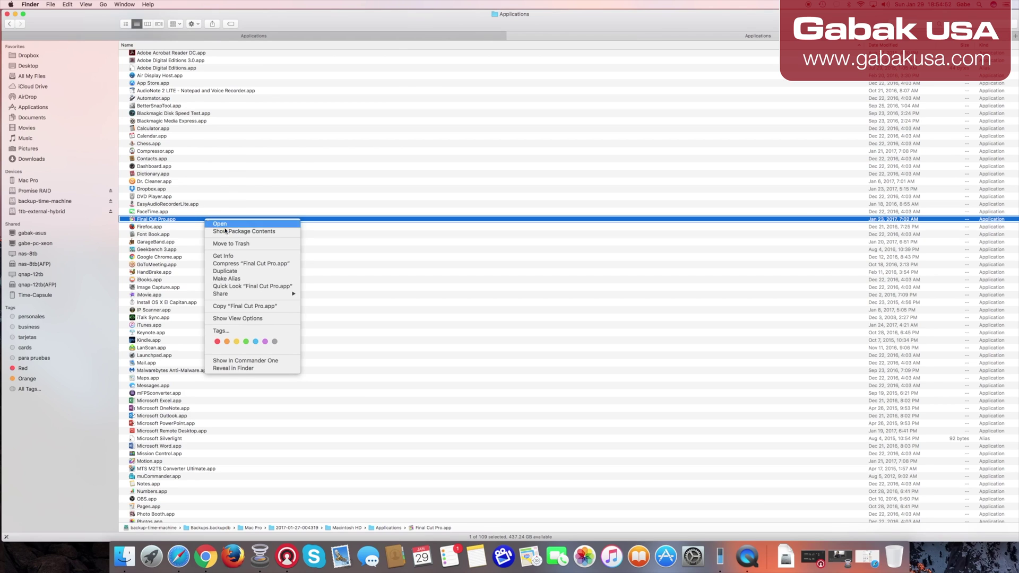
Copy Final Cut Pro.app and paste it into the local Applications folder tab
{"action": "left_click", "coordinate": [244, 307]}
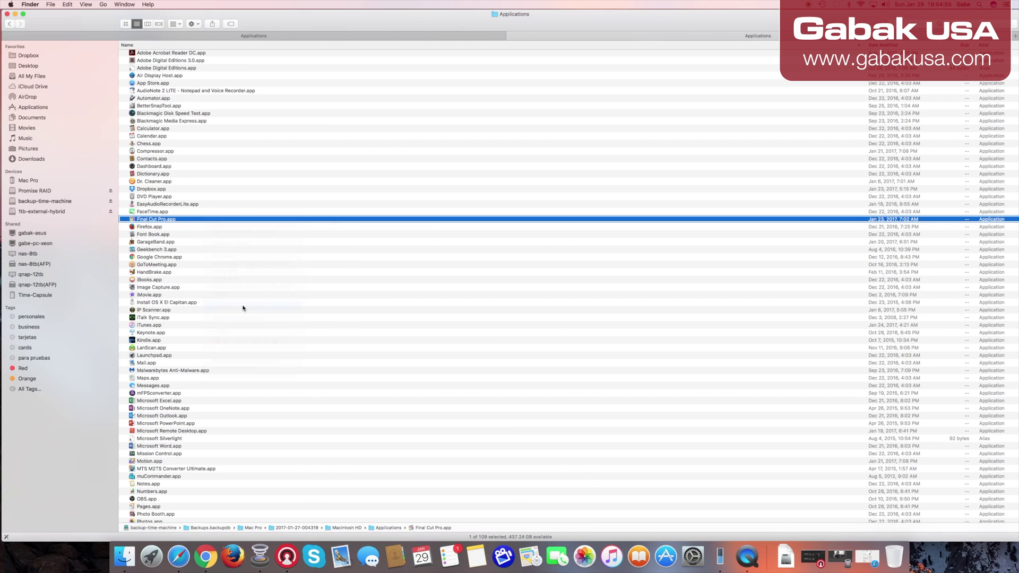
{"action": "left_click", "coordinate": [207, 40]}
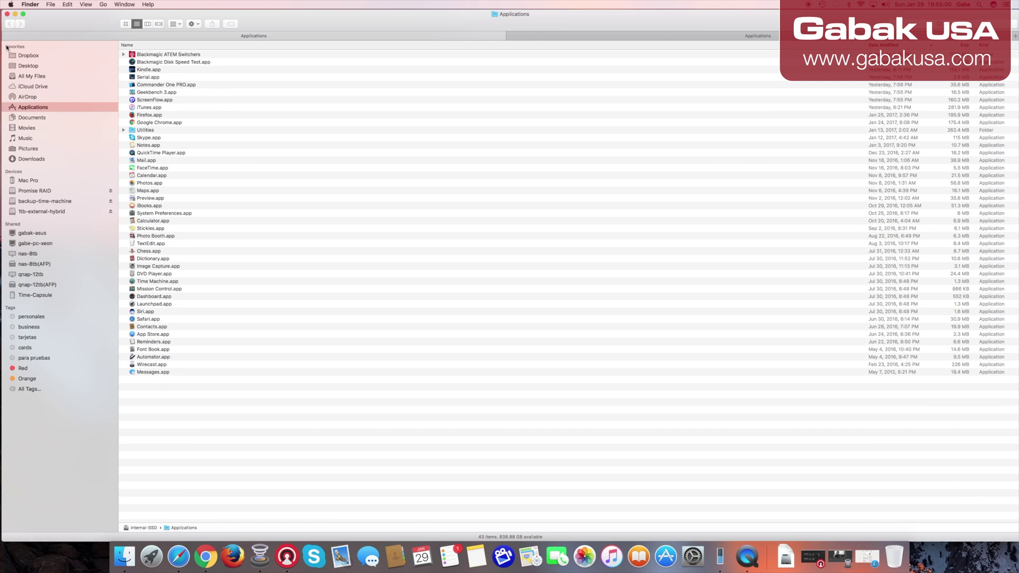
{"action": "right_click", "coordinate": [312, 193]}
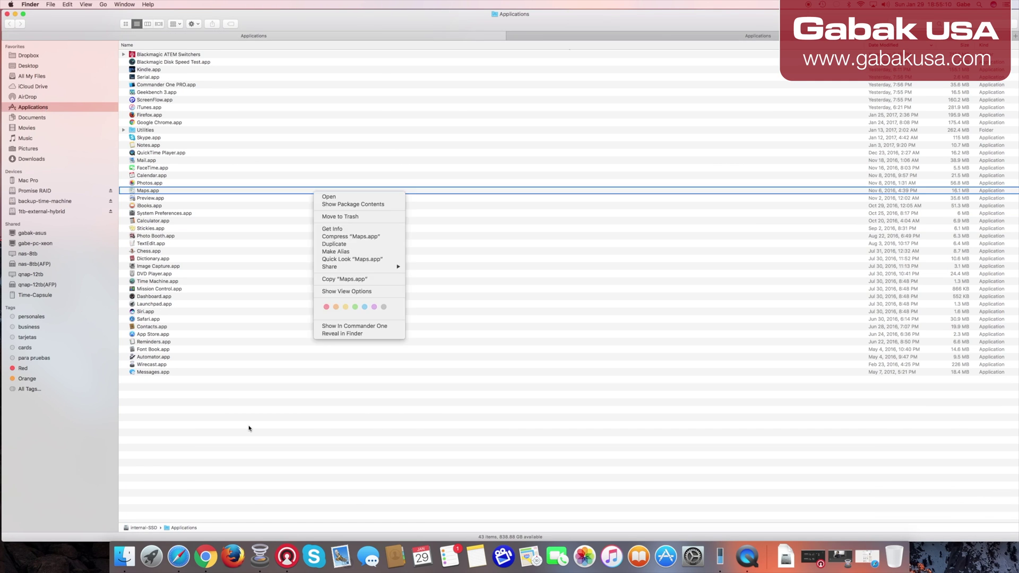
{"action": "left_click", "coordinate": [249, 428]}
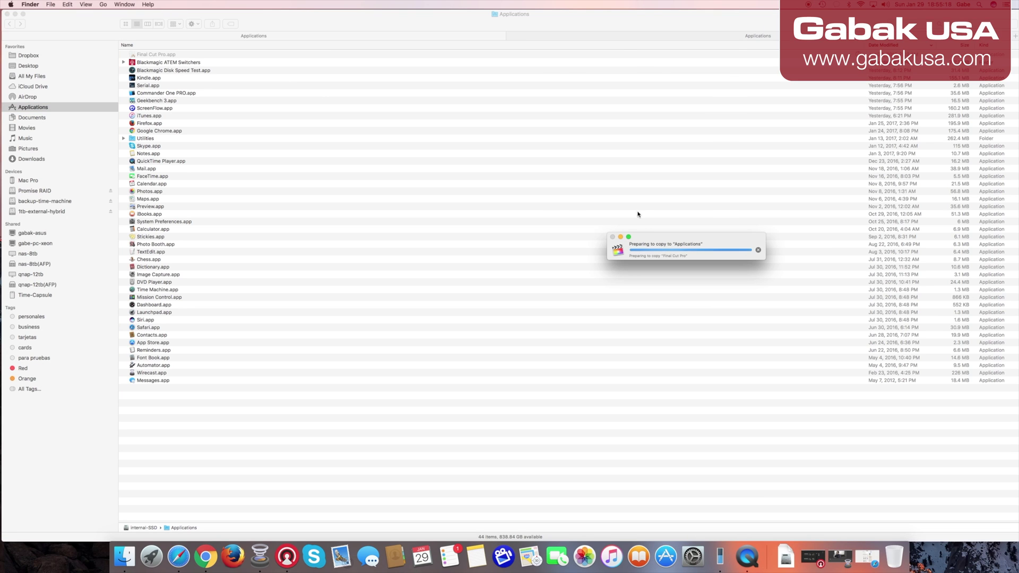
Move the copy progress window aside and authorise the copy with the admin password
{"action": "left_click", "coordinate": [659, 236]}
{"action": "left_click_drag", "start_coordinate": [659, 236], "coordinate": [363, 156]}
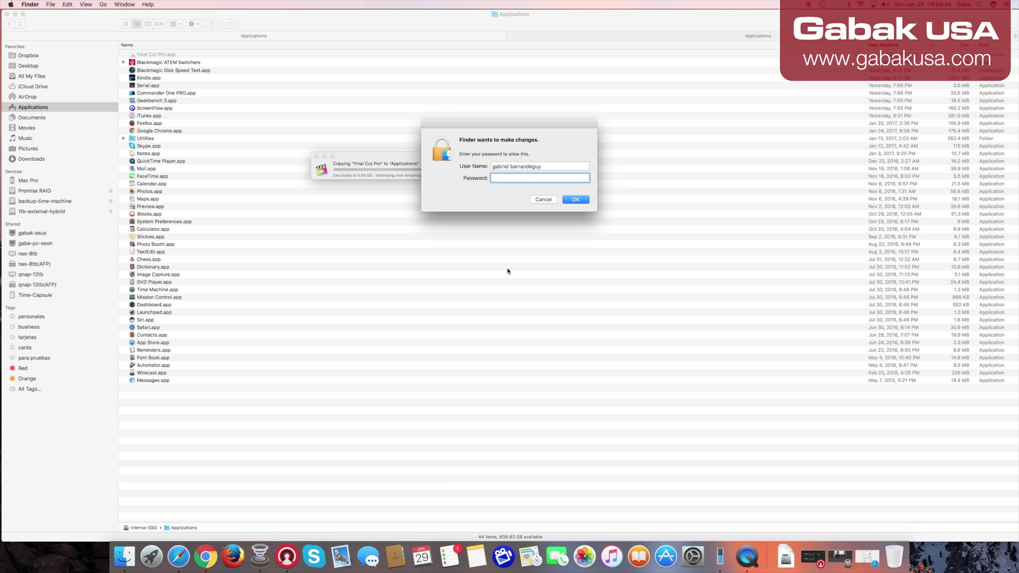
{"action": "key", "text": "Return"}
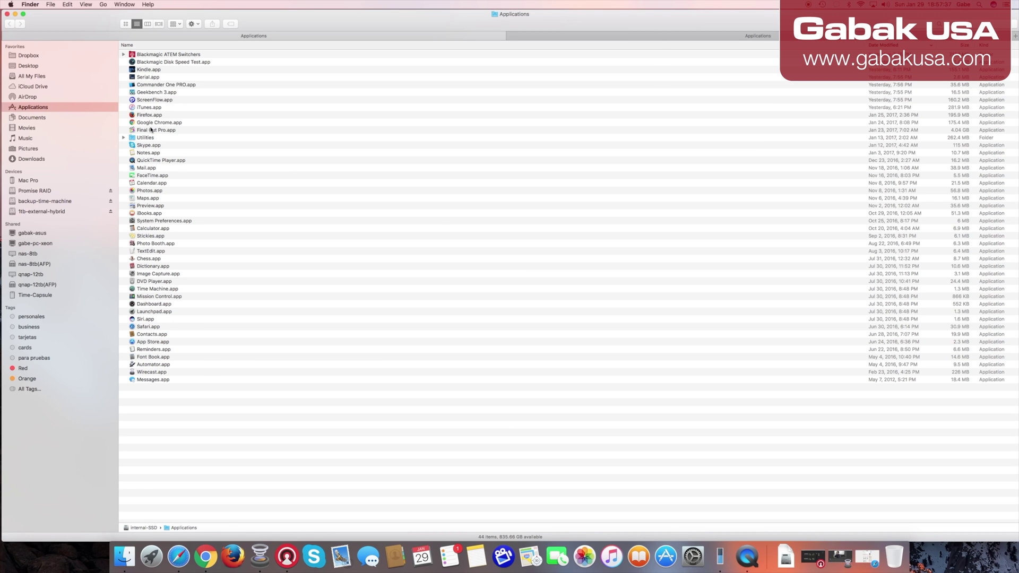
Launch the restored Final Cut Pro from page 2 of Launchpad
{"action": "left_click", "coordinate": [146, 563]}
{"action": "scroll", "coordinate": [552, 426], "scroll_direction": "right", "scroll_amount": 5}
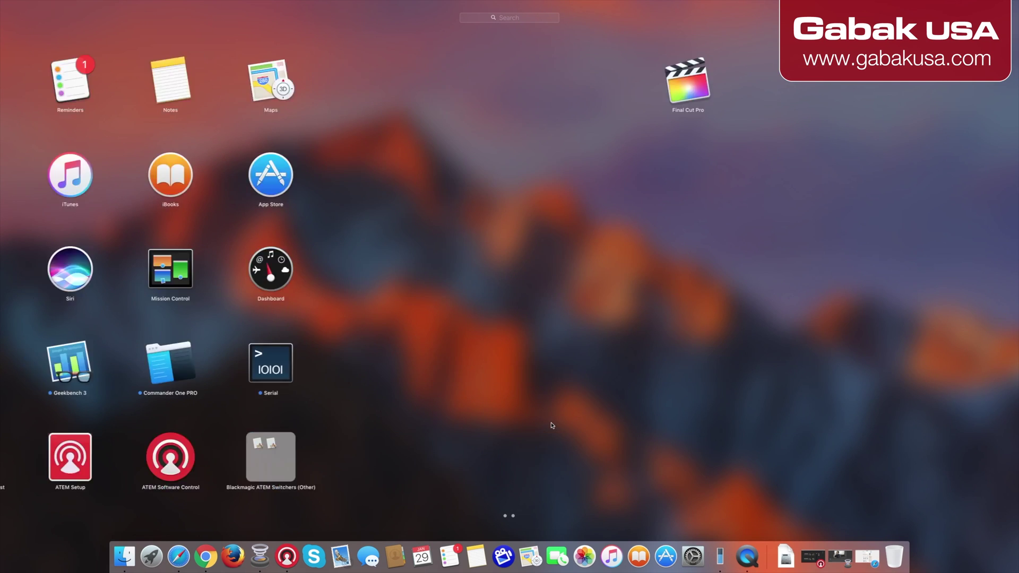
{"action": "left_click", "coordinate": [224, 96]}
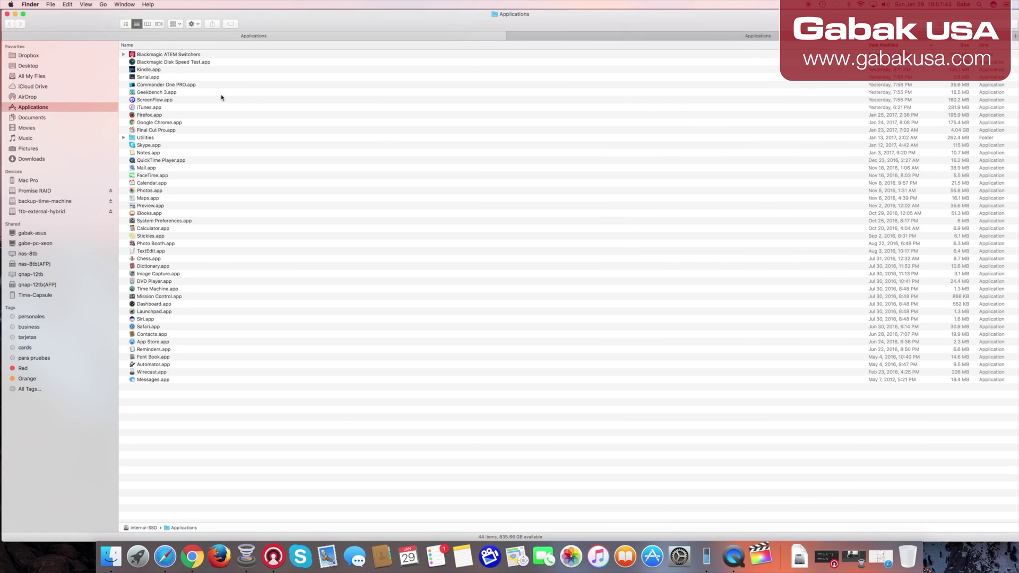